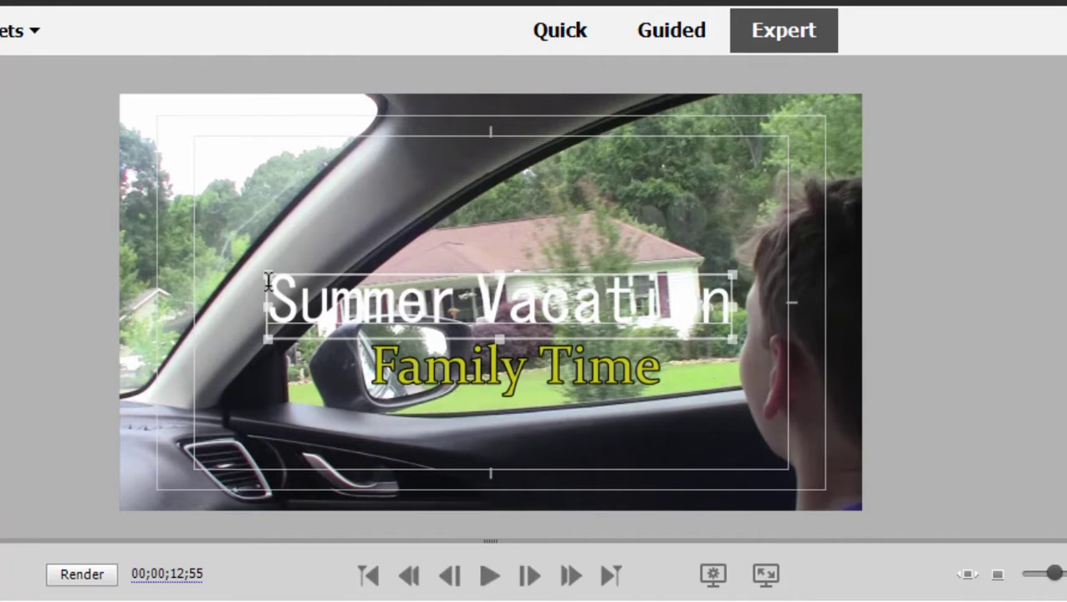
# - Select the Summer Vacation line and apply the Birch White 80 style (Birch Std, size 166)
pyautogui.moveTo(269, 281); pyautogui.dragTo(862, 276)
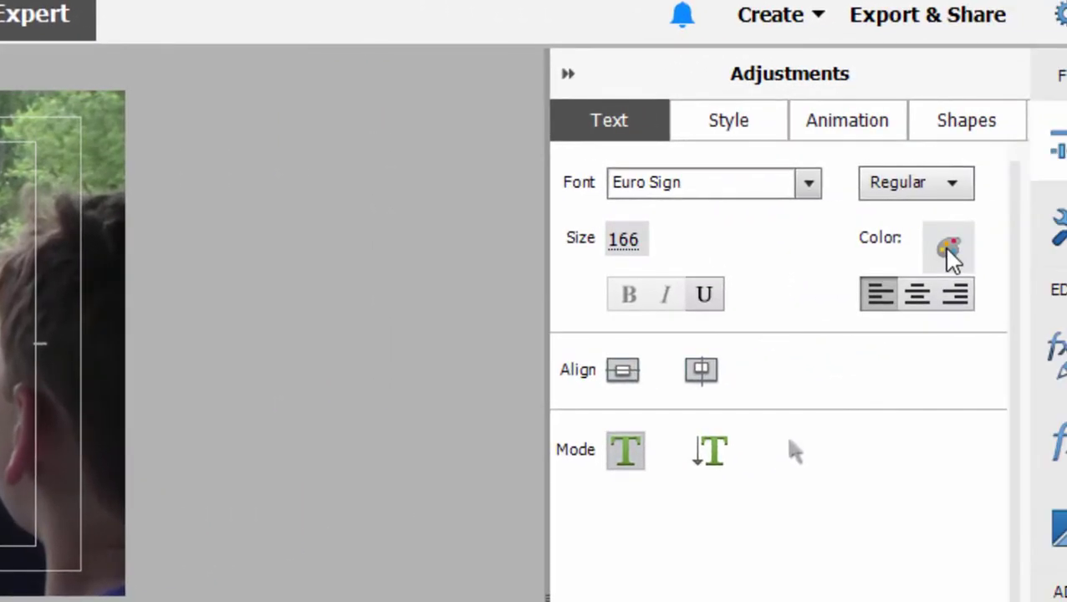
pyautogui.click(949, 249)
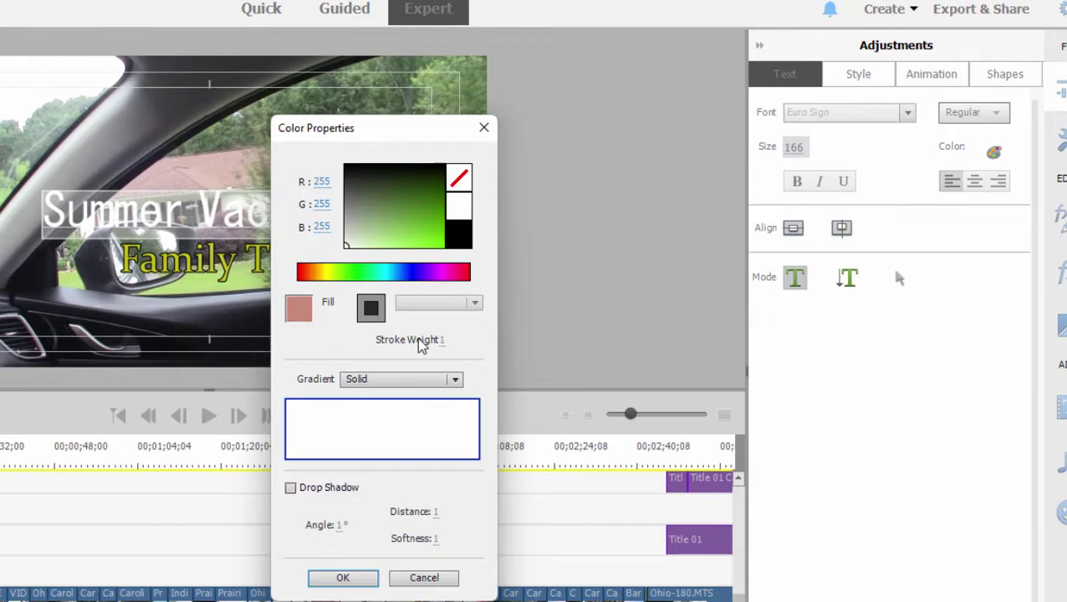
pyautogui.click(422, 579)
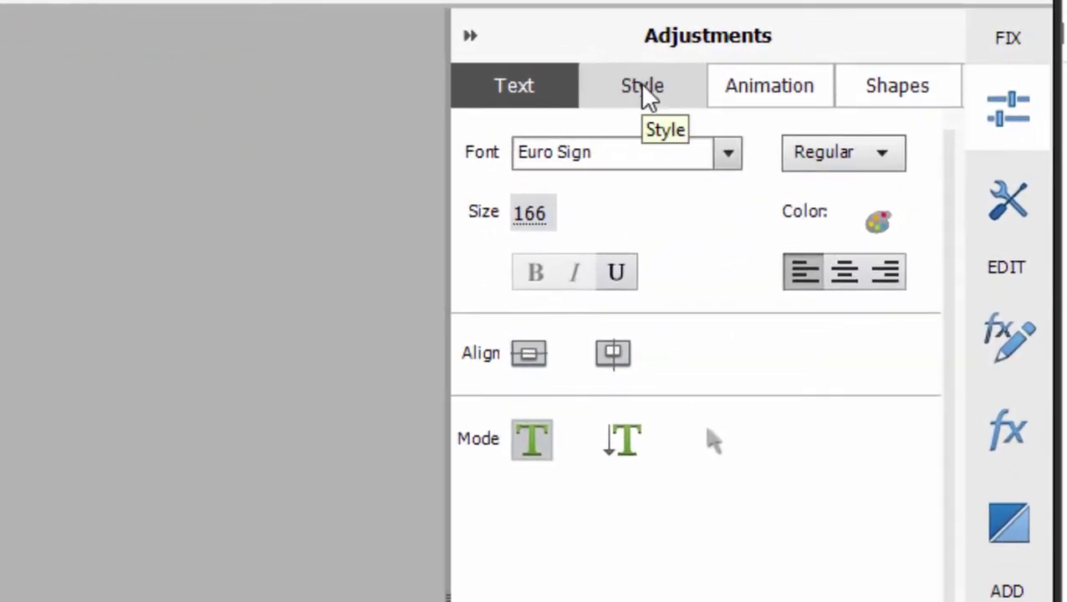
pyautogui.click(645, 90)
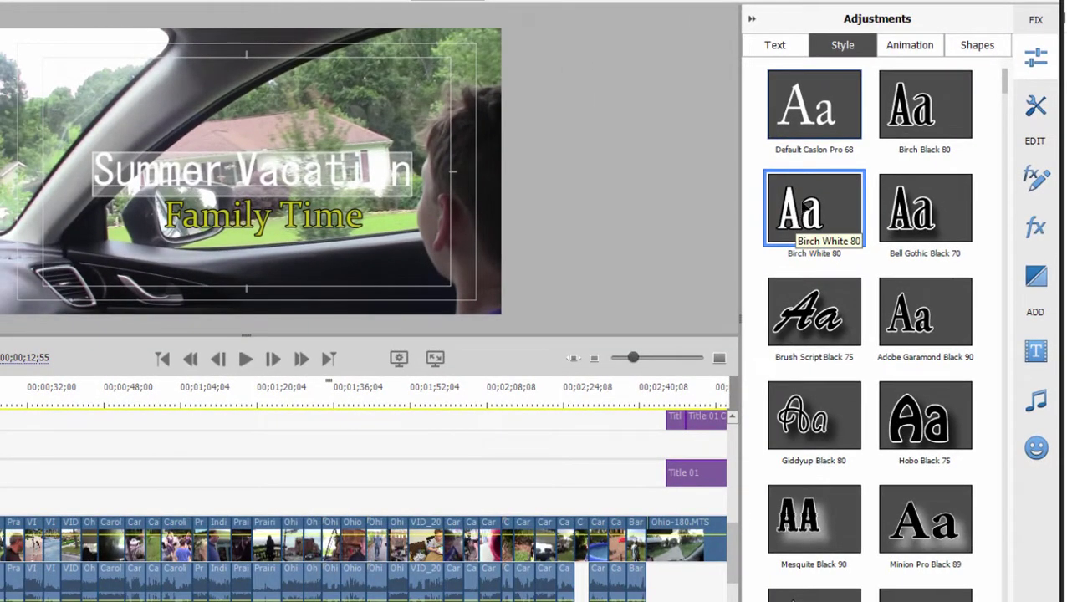
pyautogui.click(803, 205)
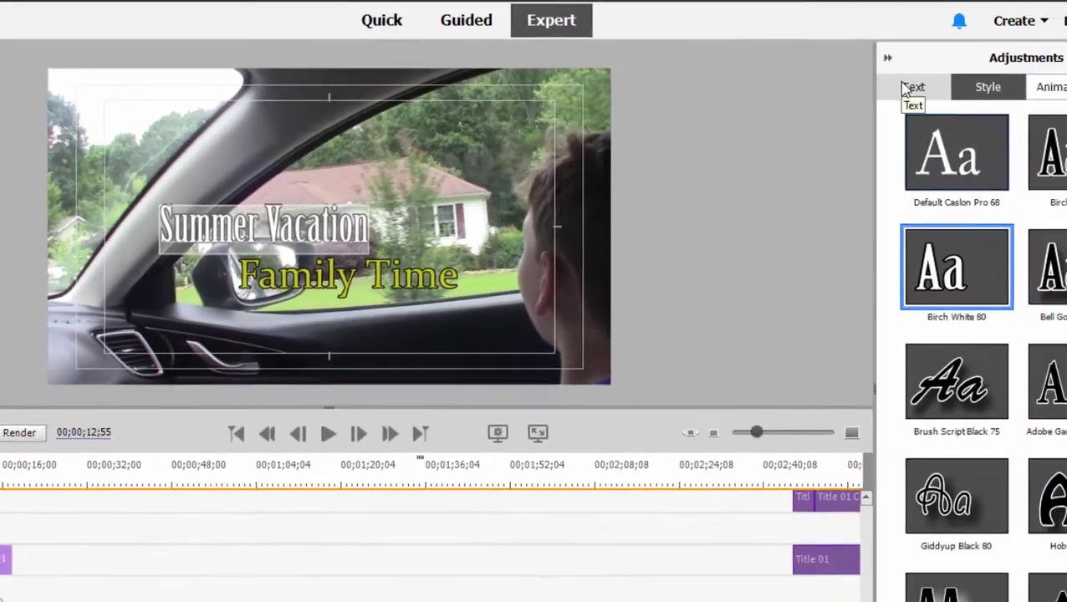
pyautogui.click(908, 87)
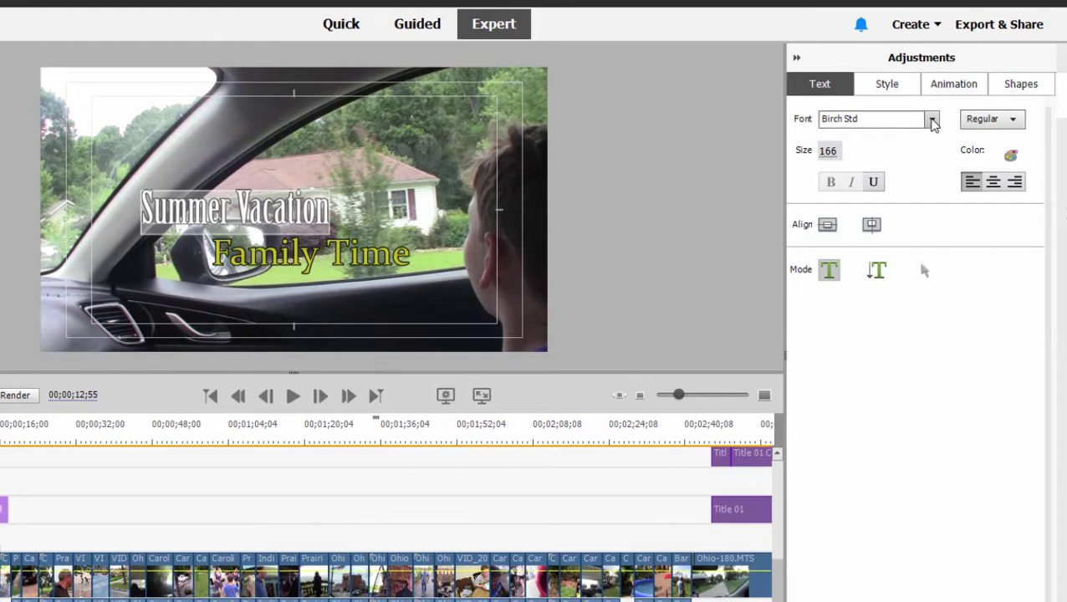
# - Change Summer Vacation to Cambria Math with a pale fill and a black stroke of weight 33
pyautogui.click(933, 122)
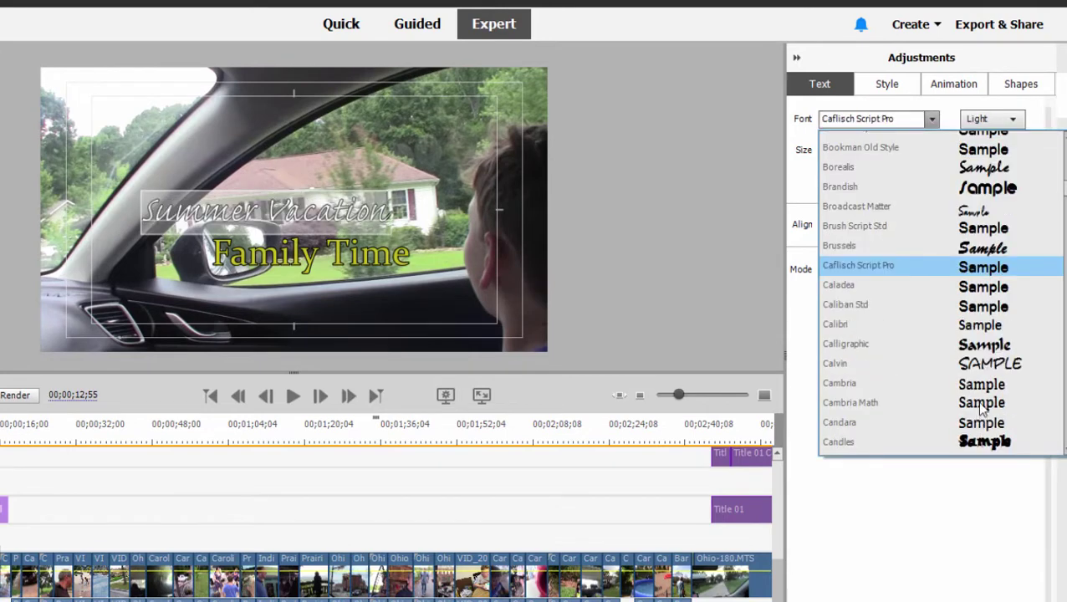
pyautogui.click(933, 119)
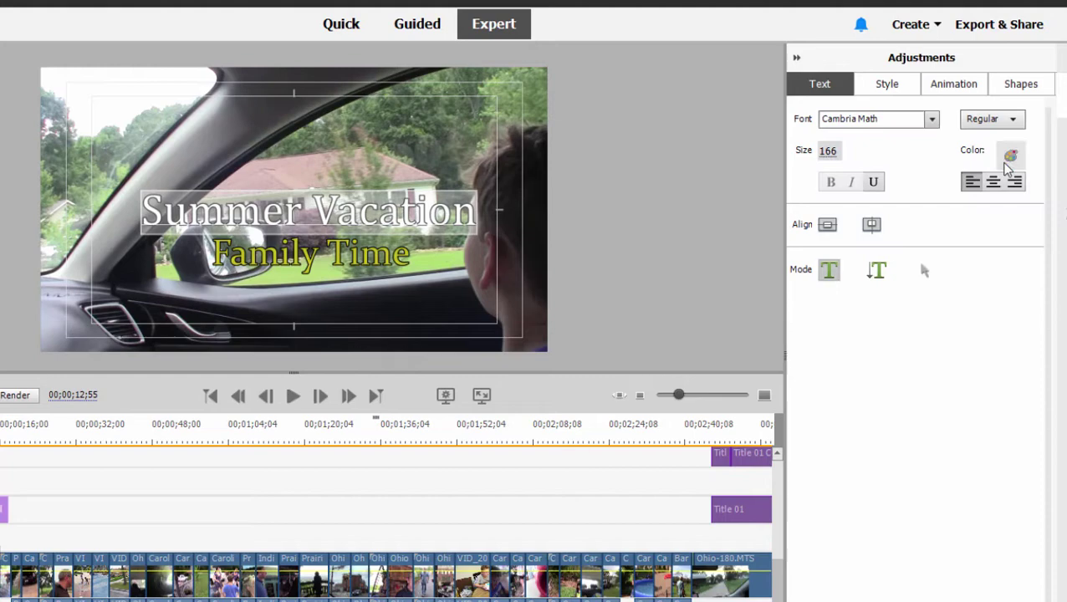
pyautogui.click(1010, 160)
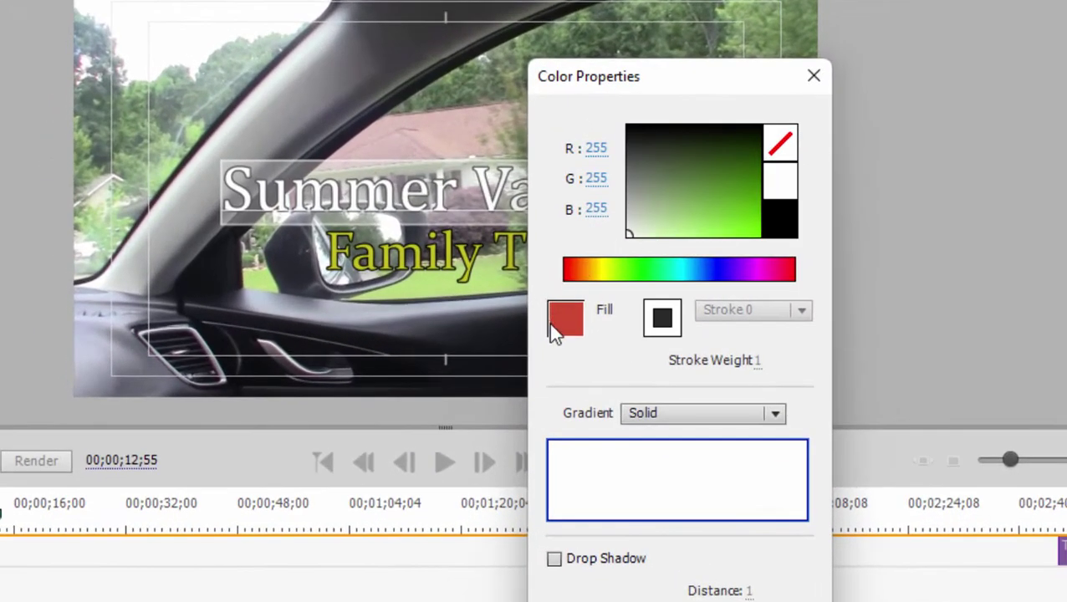
pyautogui.moveTo(713, 204); pyautogui.dragTo(636, 234)
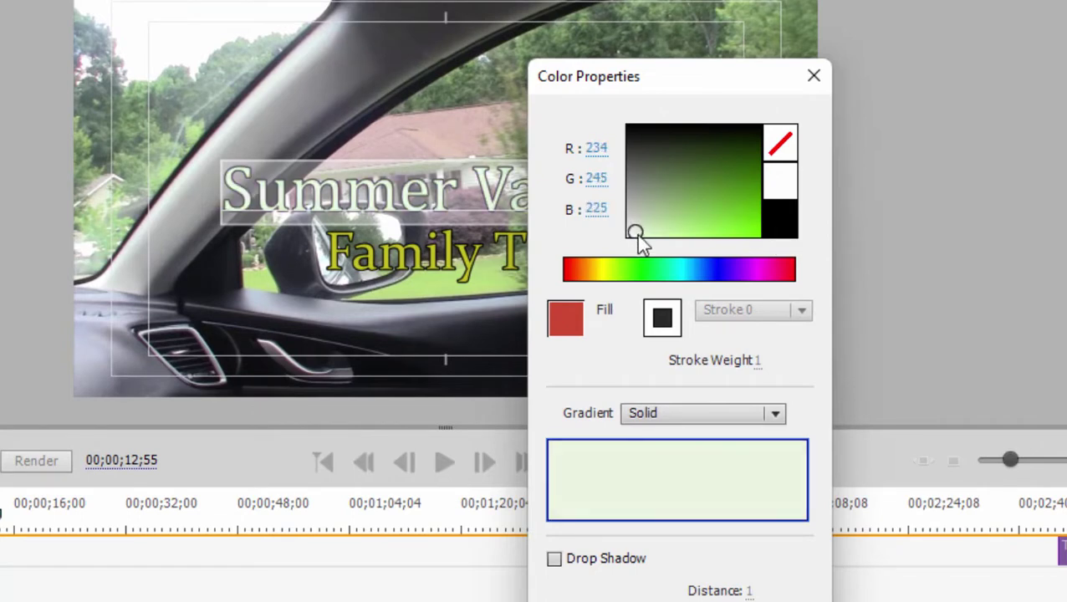
pyautogui.click(667, 323)
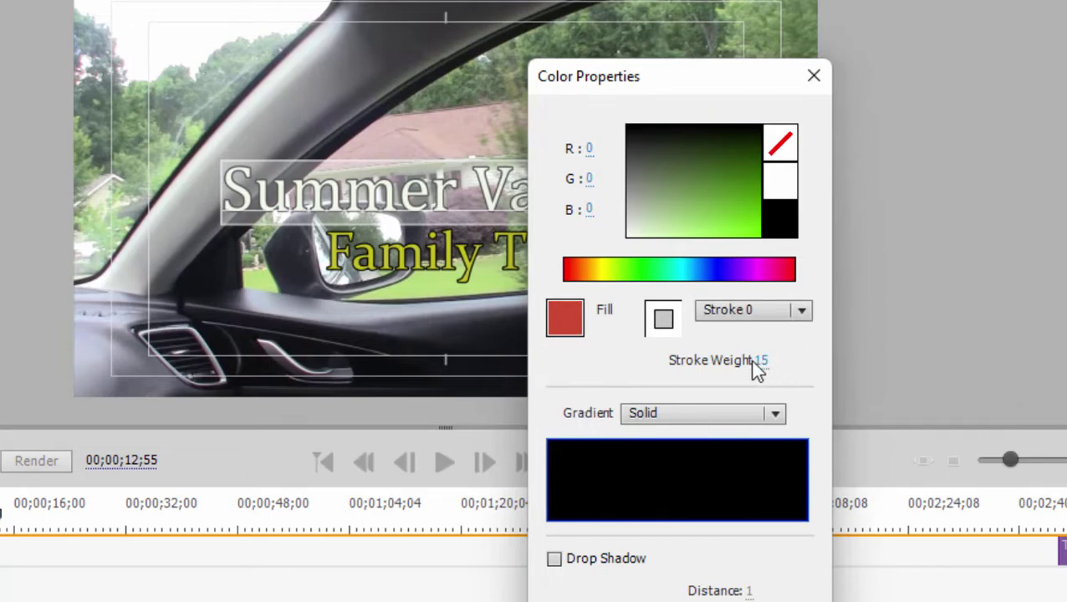
pyautogui.moveTo(762, 362); pyautogui.dragTo(773, 357)
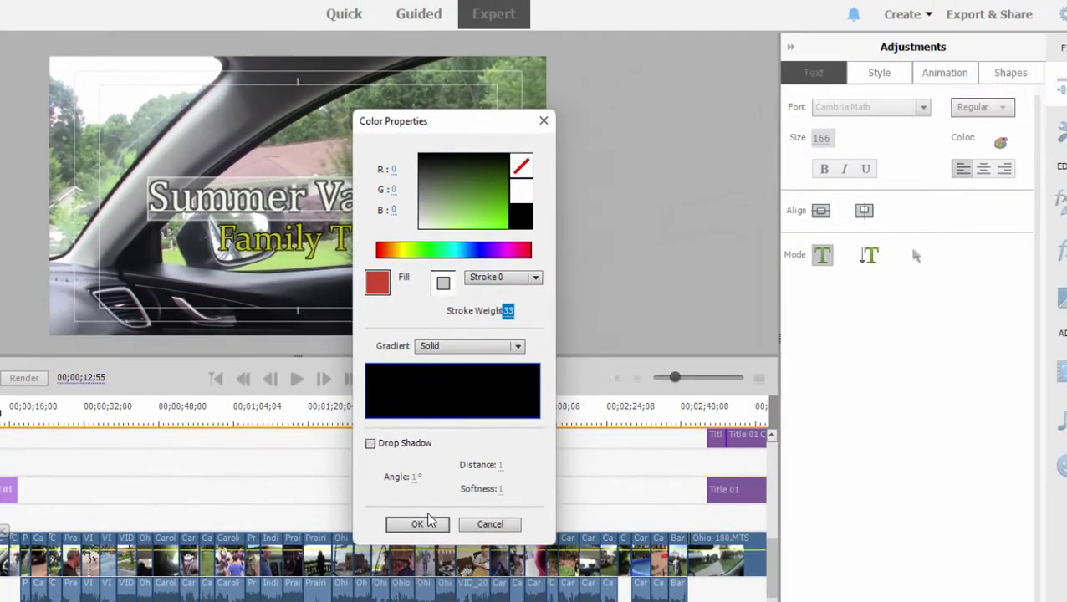
pyautogui.click(422, 524)
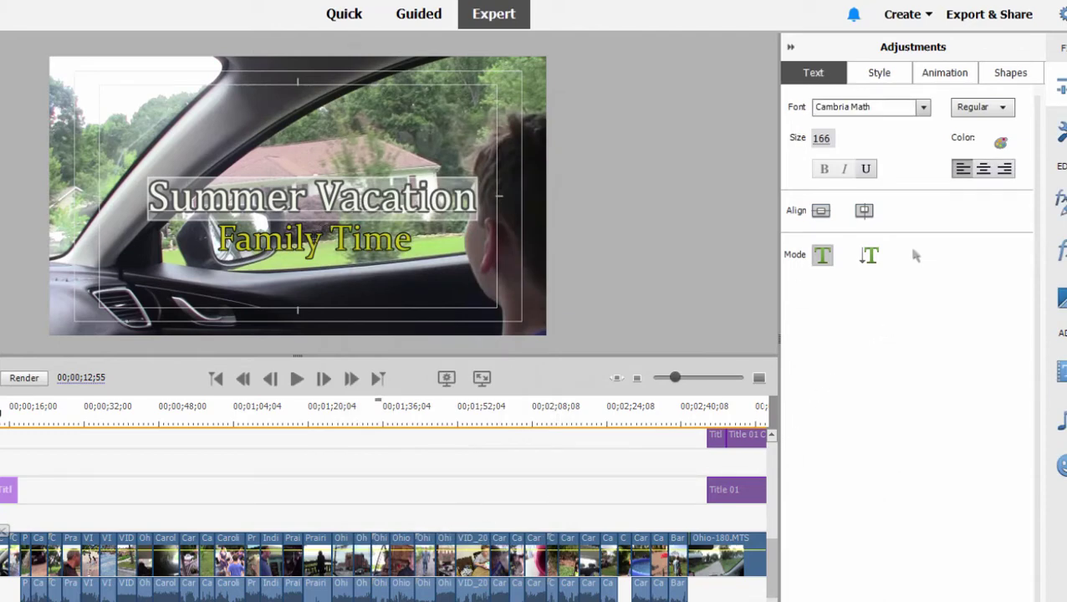
# - Click into the title, select the Summer Vacation text, then clear the selection
pyautogui.click(332, 227)
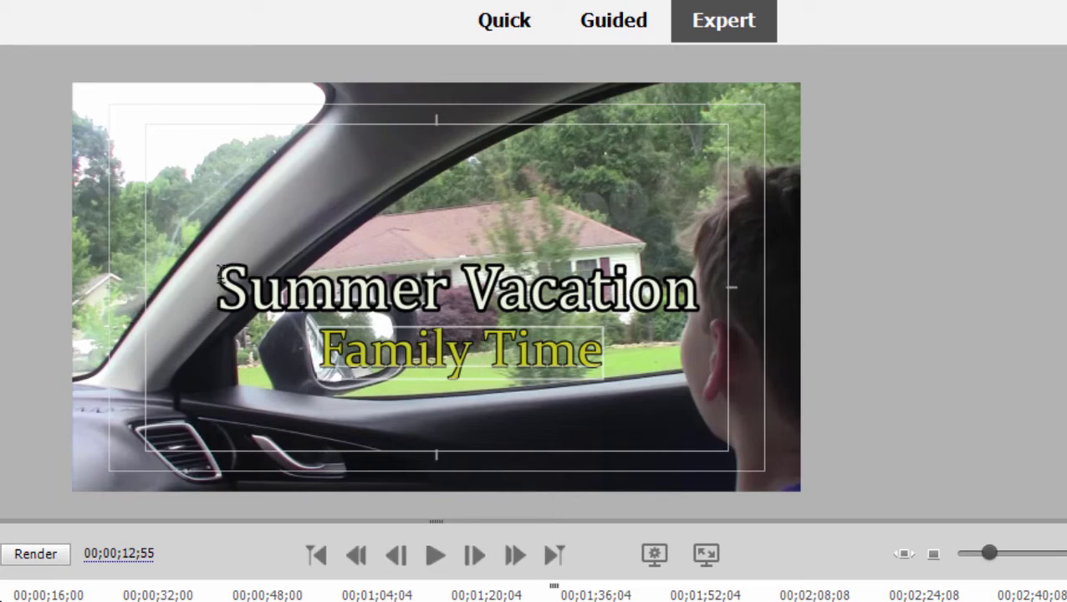
pyautogui.moveTo(217, 276); pyautogui.dragTo(821, 300)
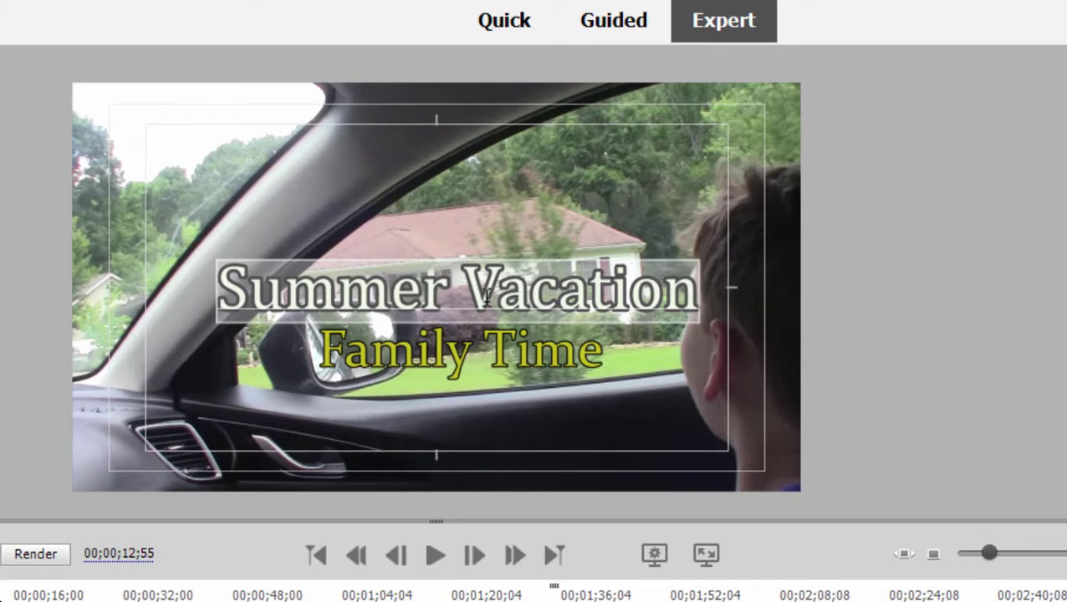
pyautogui.click(633, 284)
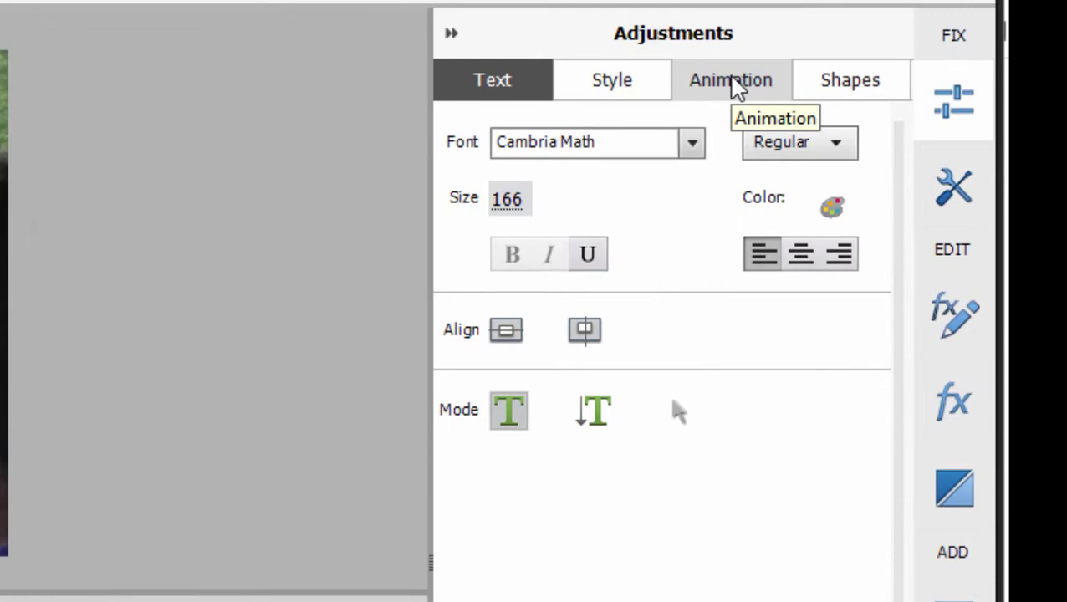
# - Browse the title animation presets and choose FocusIn
pyautogui.click(731, 77)
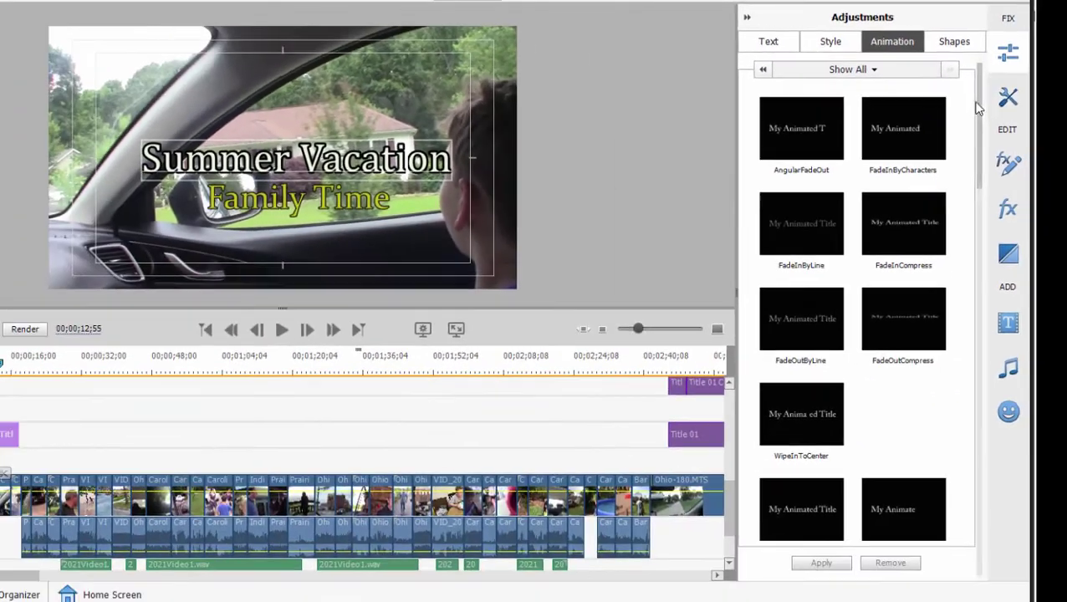
pyautogui.moveTo(898, 203); pyautogui.dragTo(899, 231)
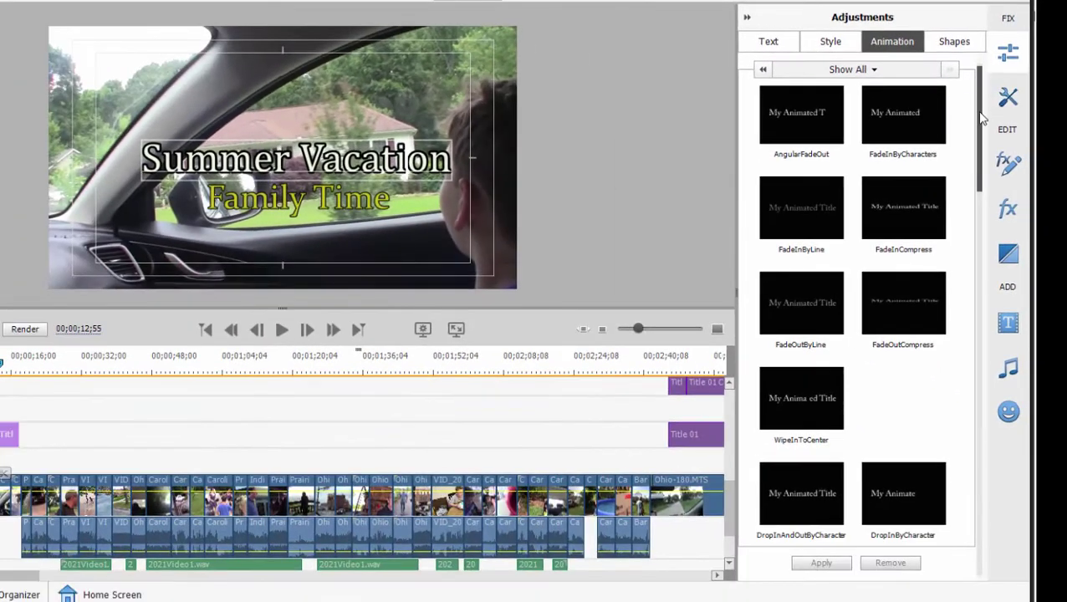
pyautogui.moveTo(982, 120); pyautogui.dragTo(987, 189)
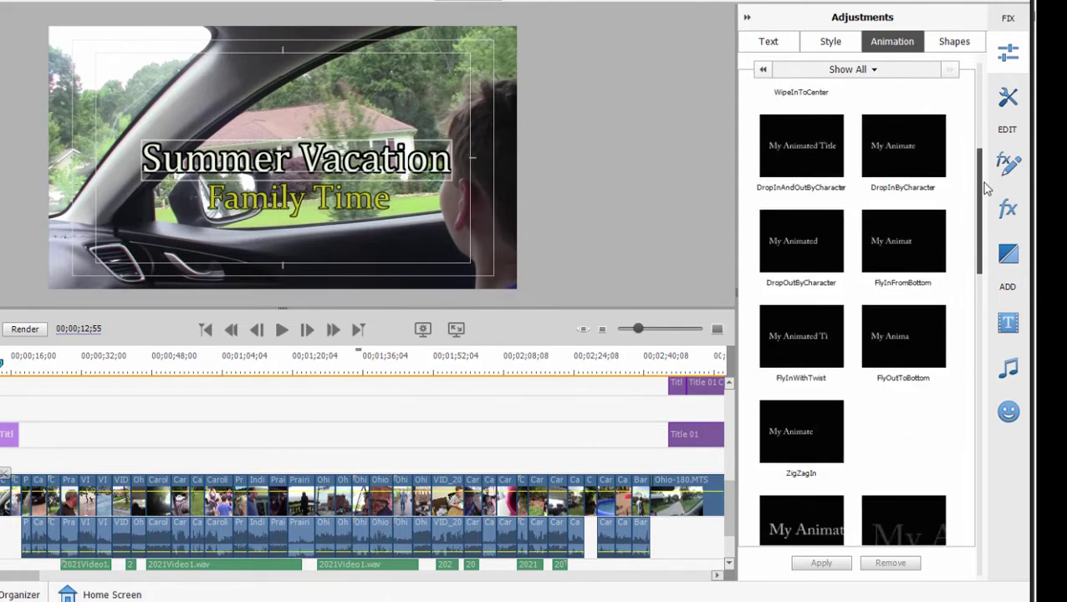
pyautogui.moveTo(987, 190); pyautogui.dragTo(979, 241)
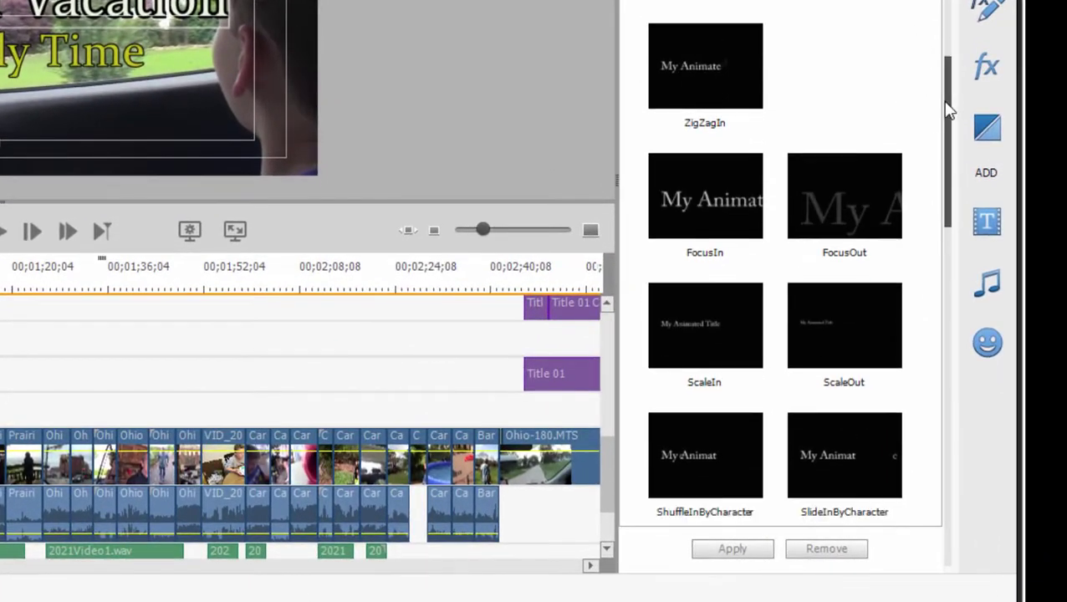
pyautogui.moveTo(948, 108); pyautogui.dragTo(947, 110)
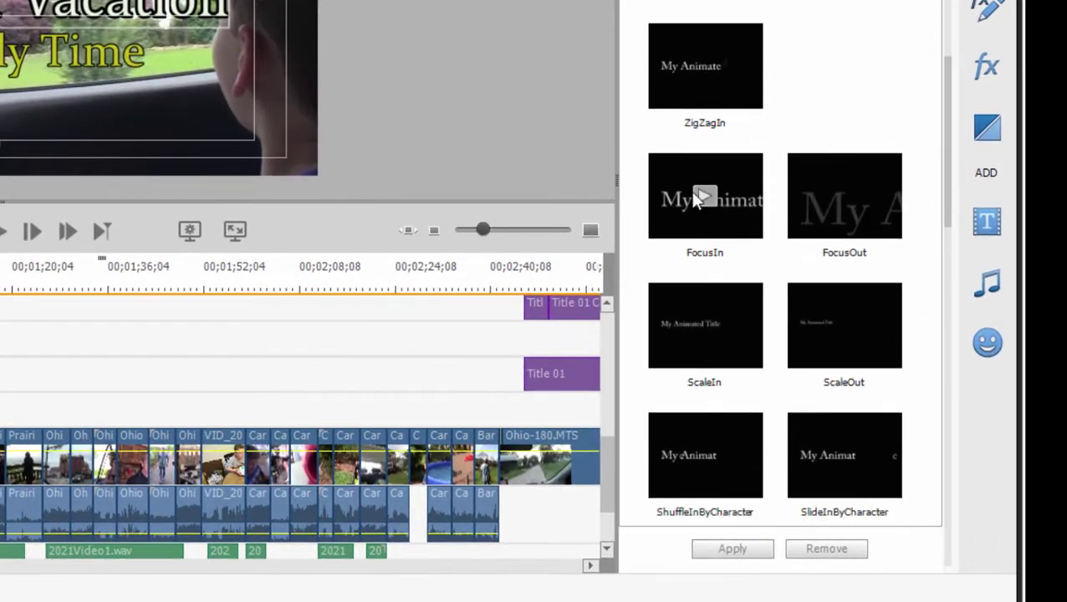
pyautogui.click(746, 217)
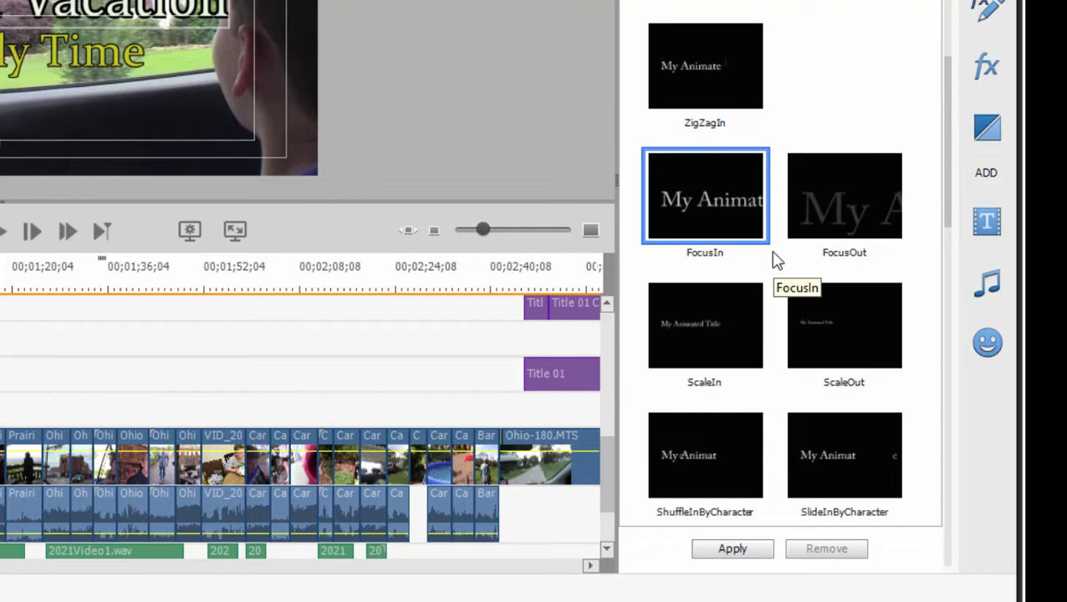
pyautogui.moveTo(768, 252)
# - Apply FocusIn, leave title editing, and move the playhead to just before the title
pyautogui.click(736, 553)
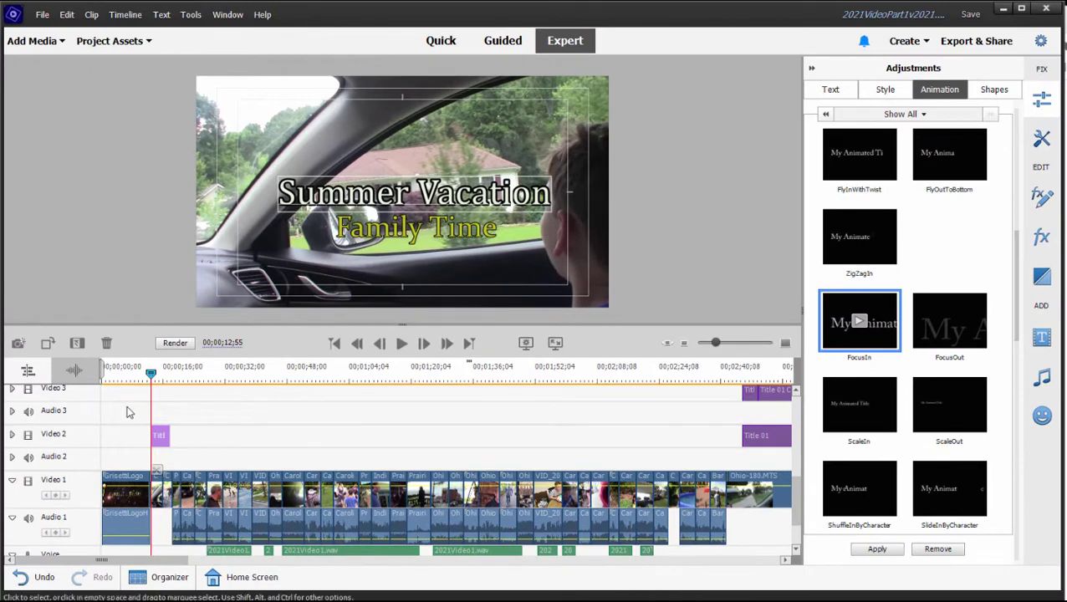
pyautogui.click(128, 411)
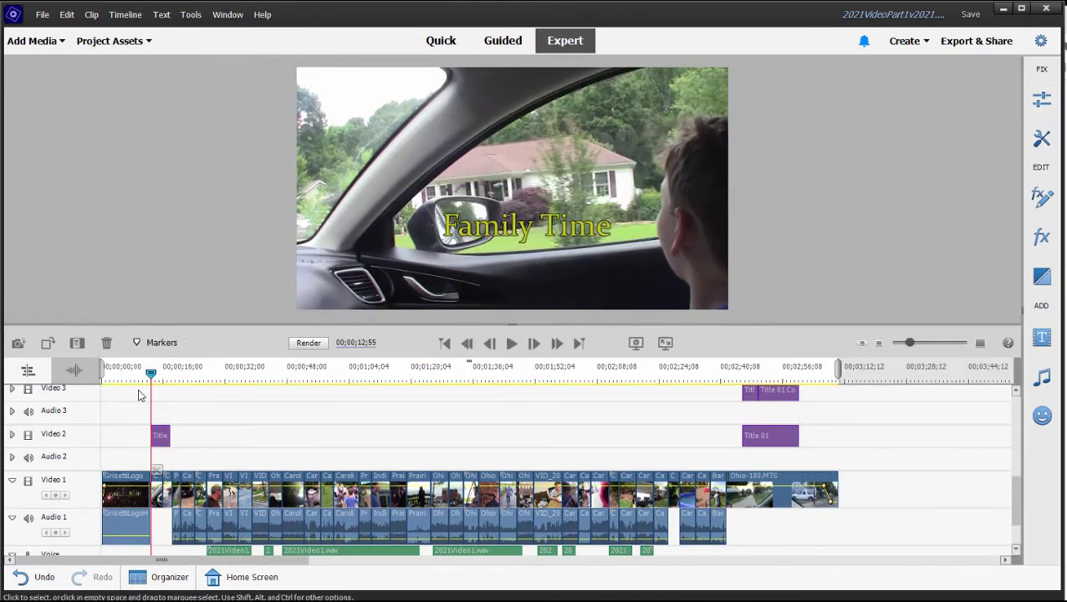
pyautogui.moveTo(151, 373); pyautogui.dragTo(146, 373)
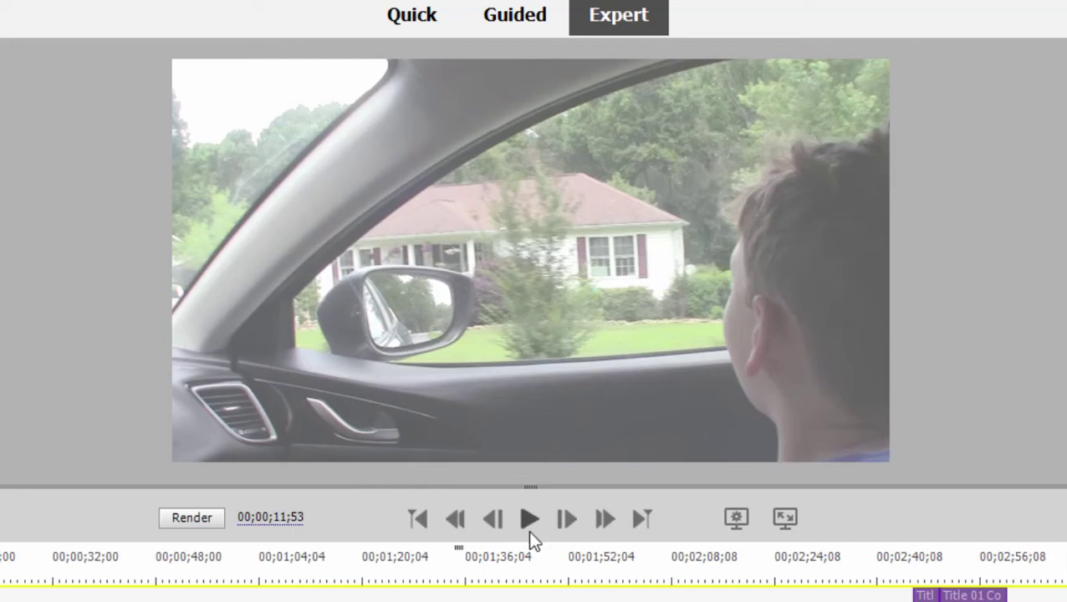
# - Play the title to preview FocusIn, stop, and rewind to the car-window shot
pyautogui.click(528, 519)
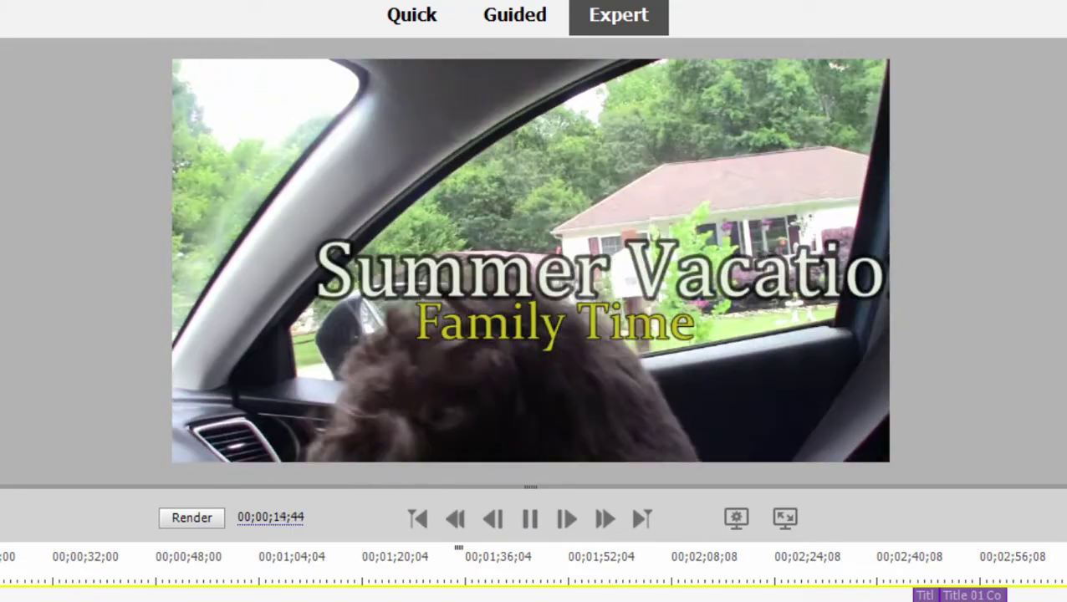
pyautogui.click(528, 518)
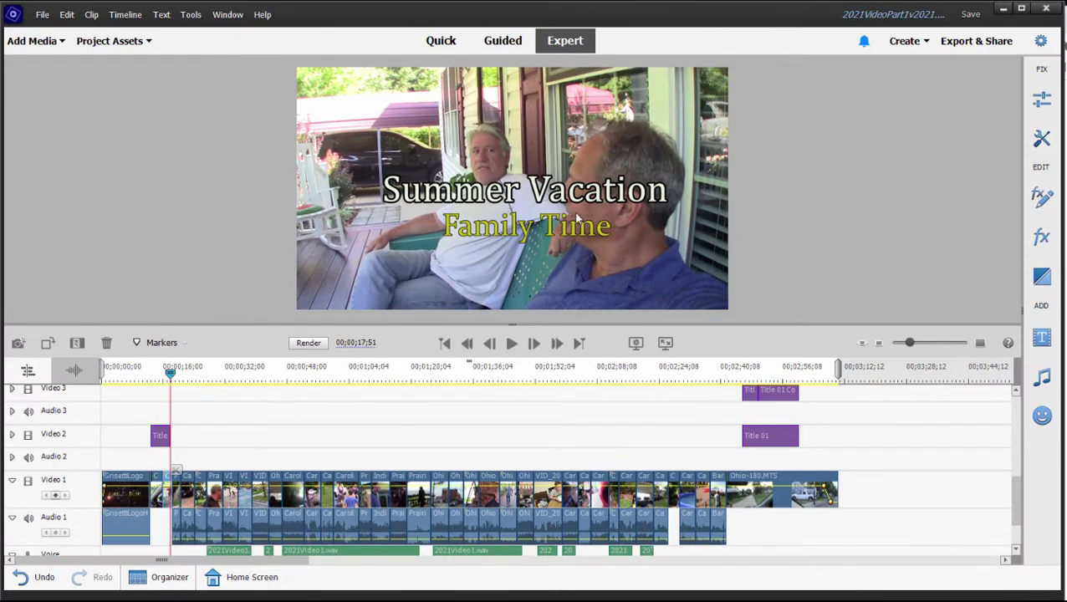
pyautogui.click(166, 370)
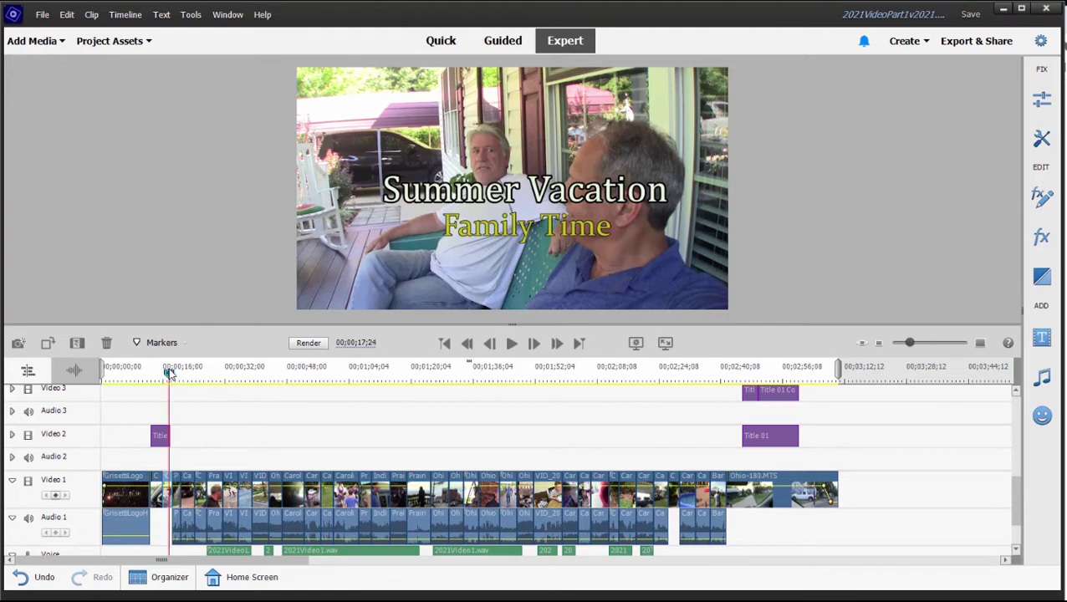
pyautogui.moveTo(168, 372); pyautogui.dragTo(154, 374)
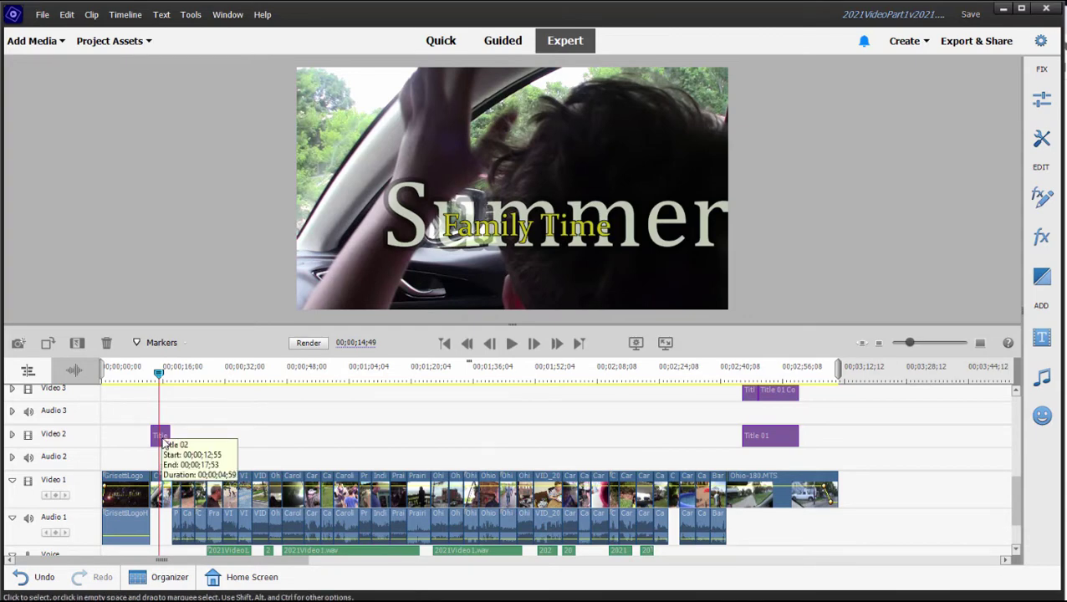
# - Reopen the Video 2 title clip, remove FocusIn from Summer Vacation, and select ShuffleInByCharacter
pyautogui.doubleClick(164, 440)
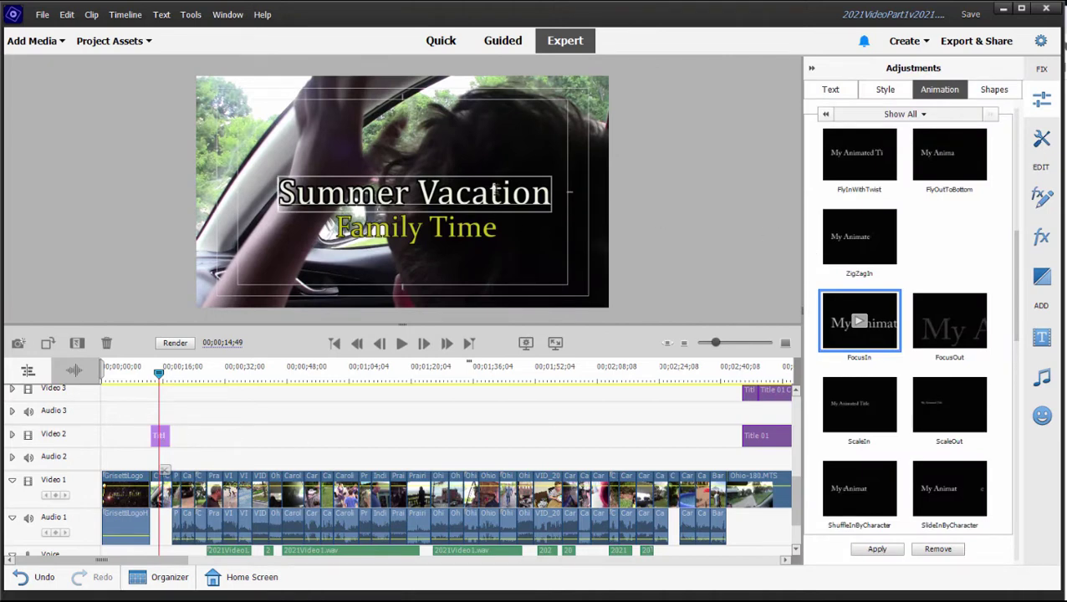
pyautogui.click(454, 193)
pyautogui.click(408, 192)
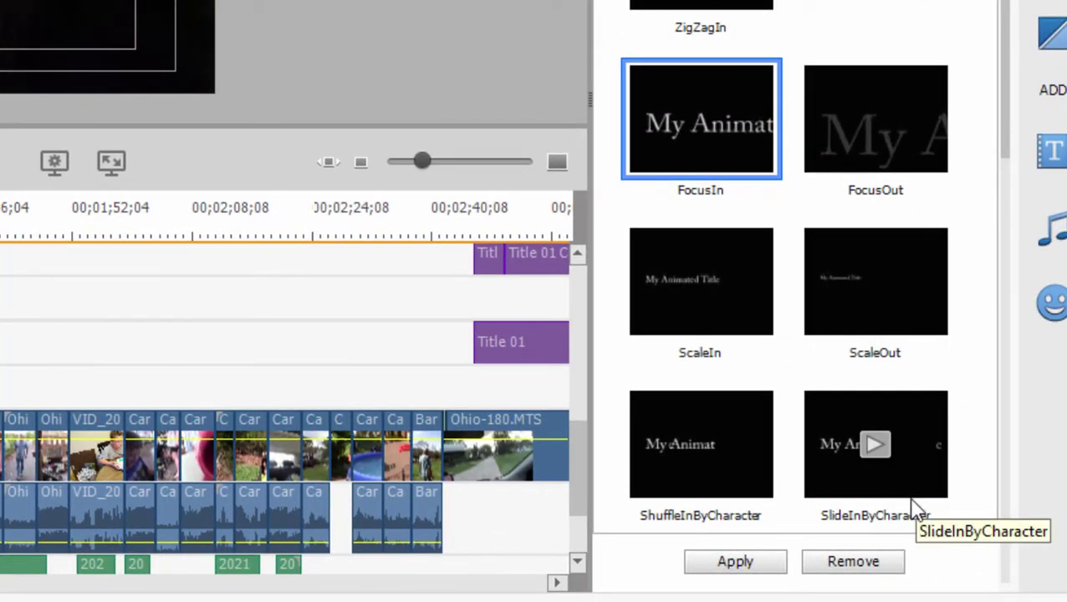
pyautogui.click(854, 565)
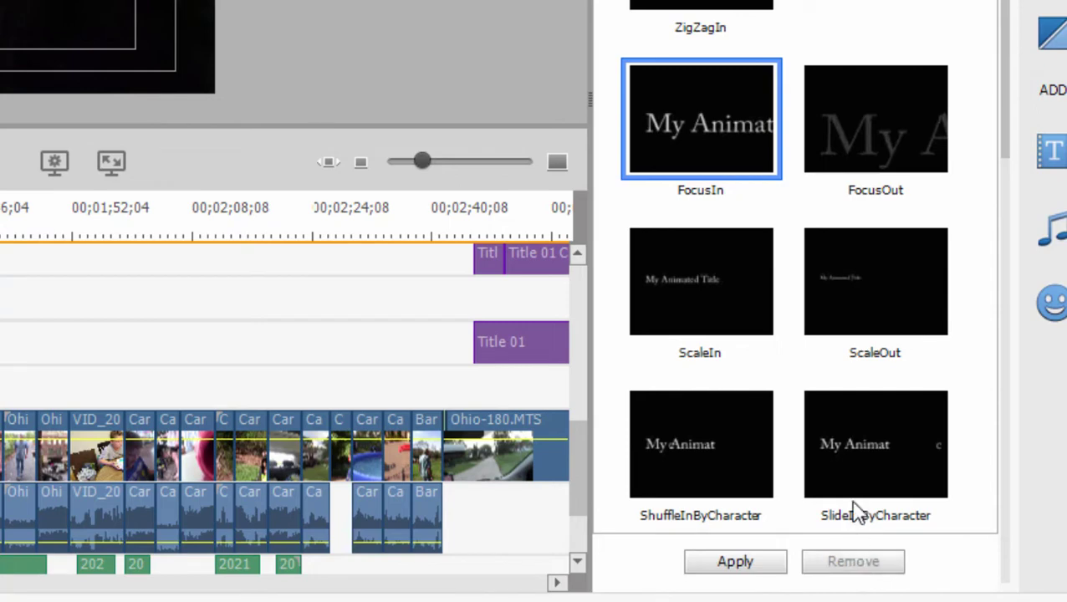
pyautogui.click(732, 462)
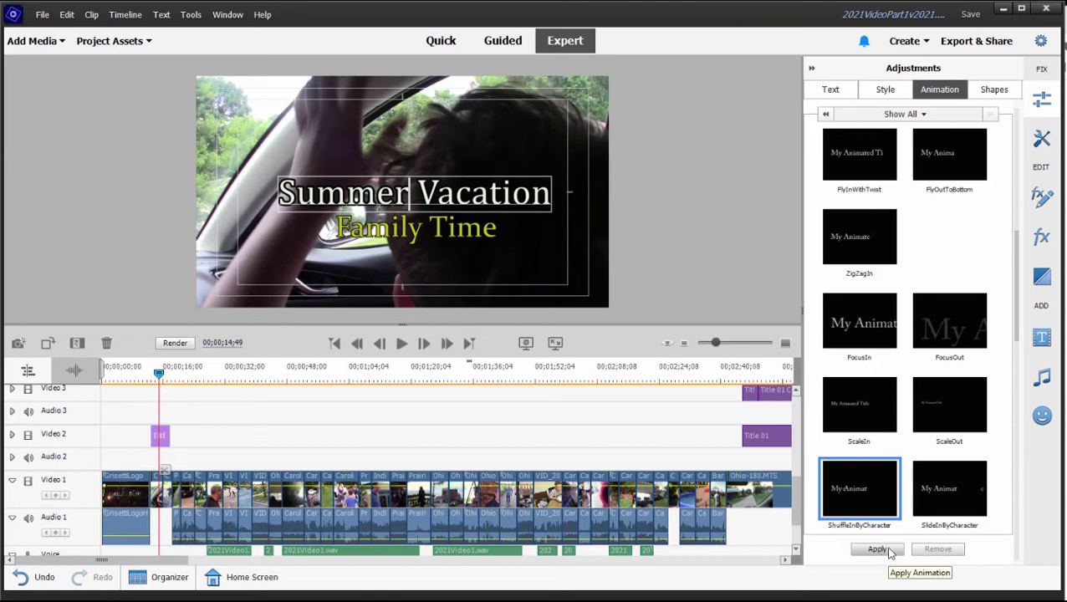
# - Apply ShuffleInByCharacter, exit title editing, and move the playhead to 00;00;10;51
pyautogui.click(890, 552)
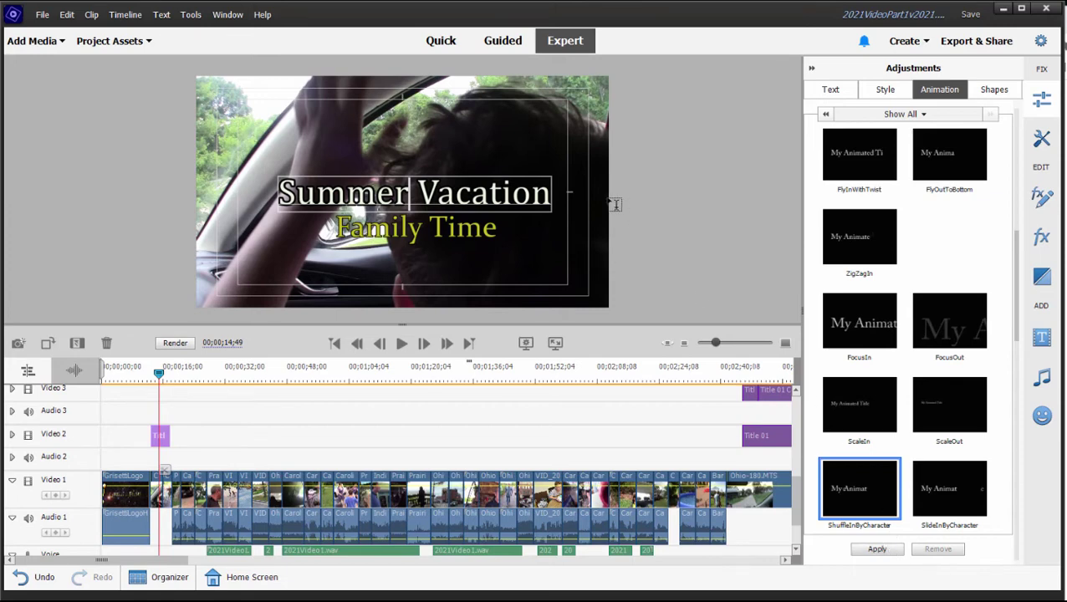
pyautogui.click(140, 436)
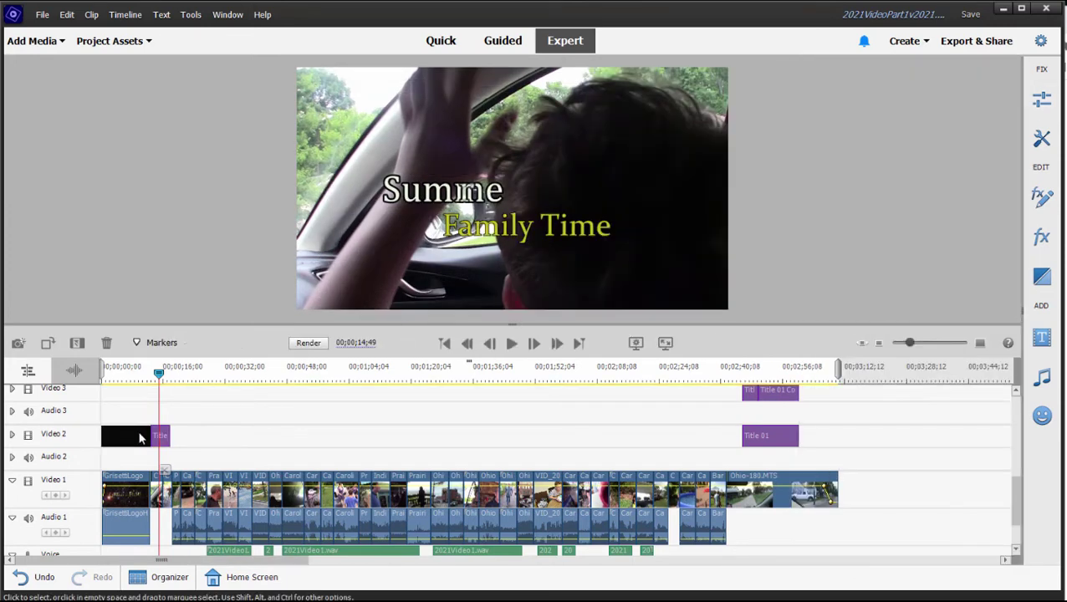
pyautogui.click(155, 376)
pyautogui.click(146, 377)
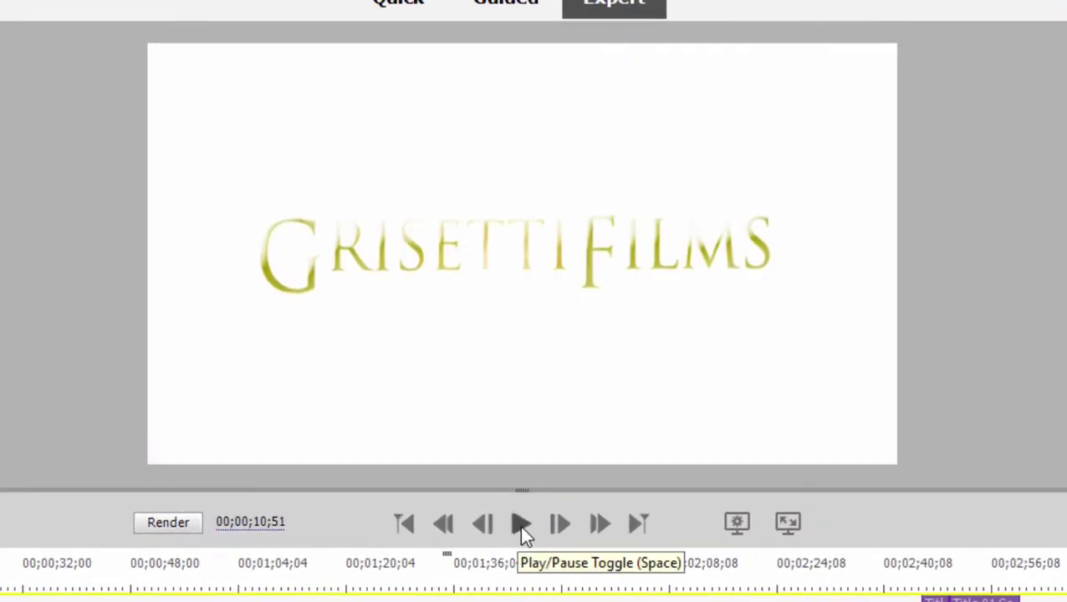
# - Play back the shuffle animation, stop at 00;00;14;59, and reopen the title clip
pyautogui.click(520, 527)
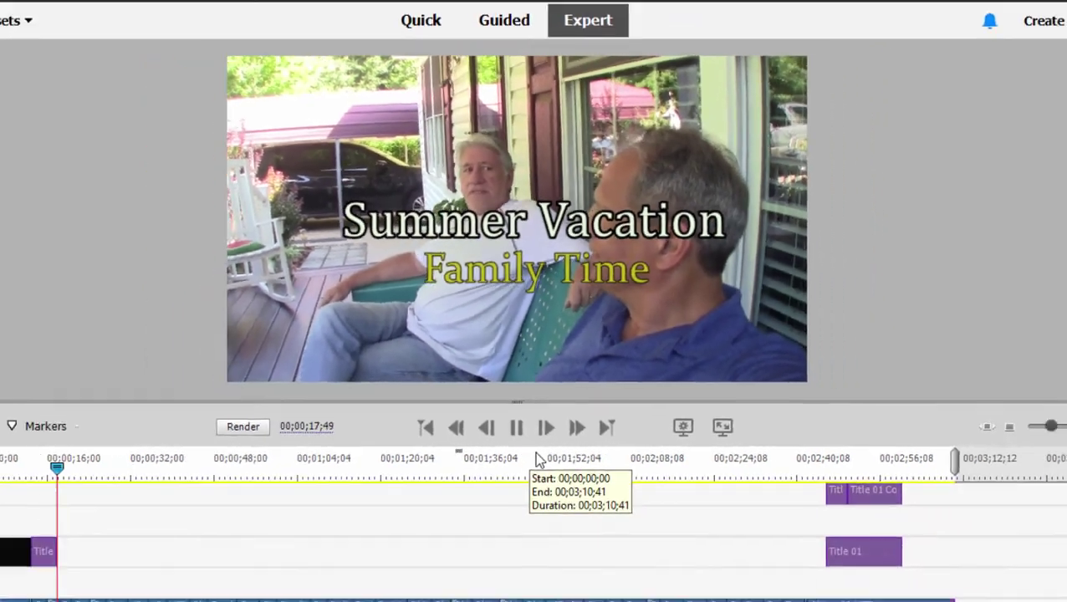
pyautogui.press('space')
pyautogui.click(165, 374)
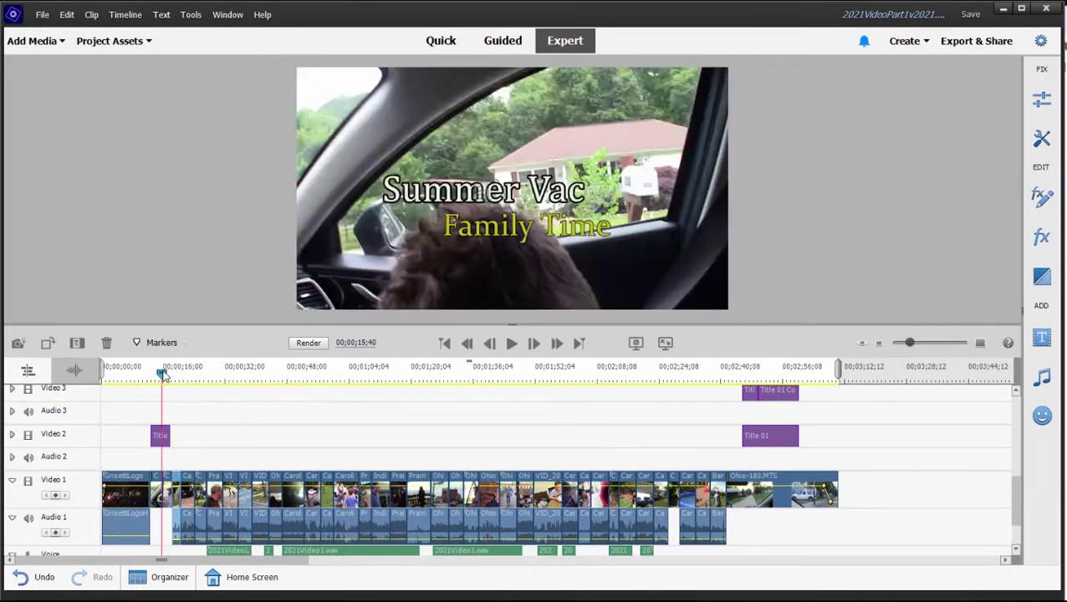
pyautogui.moveTo(165, 373); pyautogui.dragTo(159, 373)
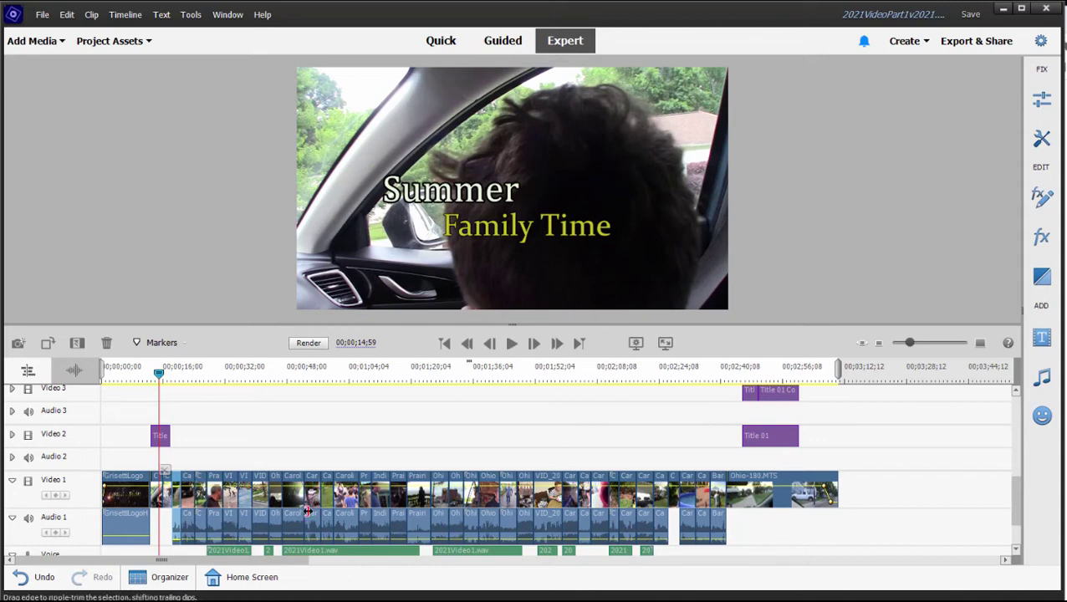
pyautogui.doubleClick(160, 435)
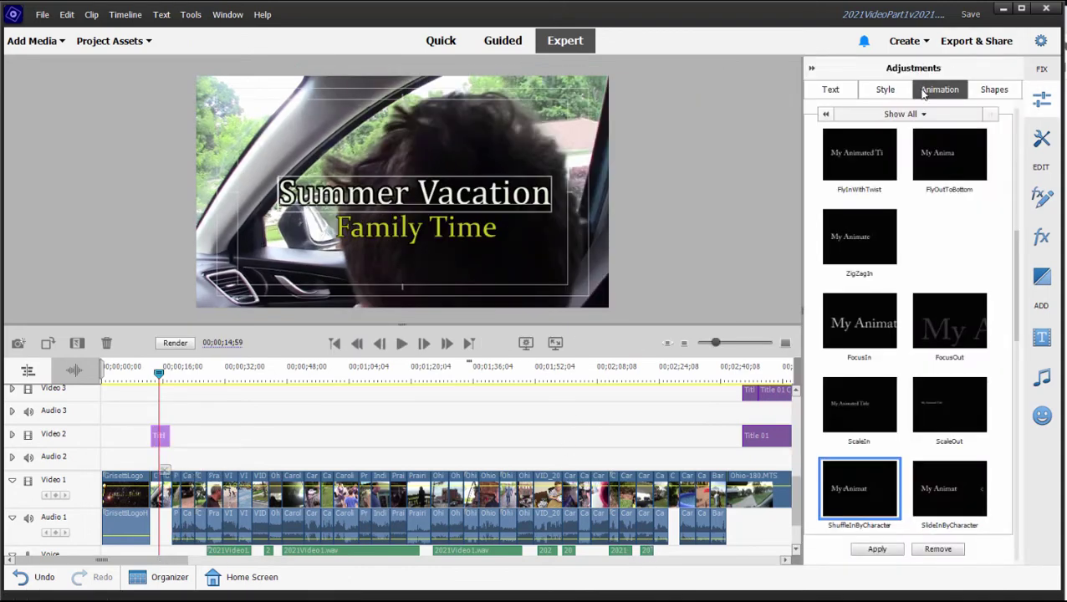